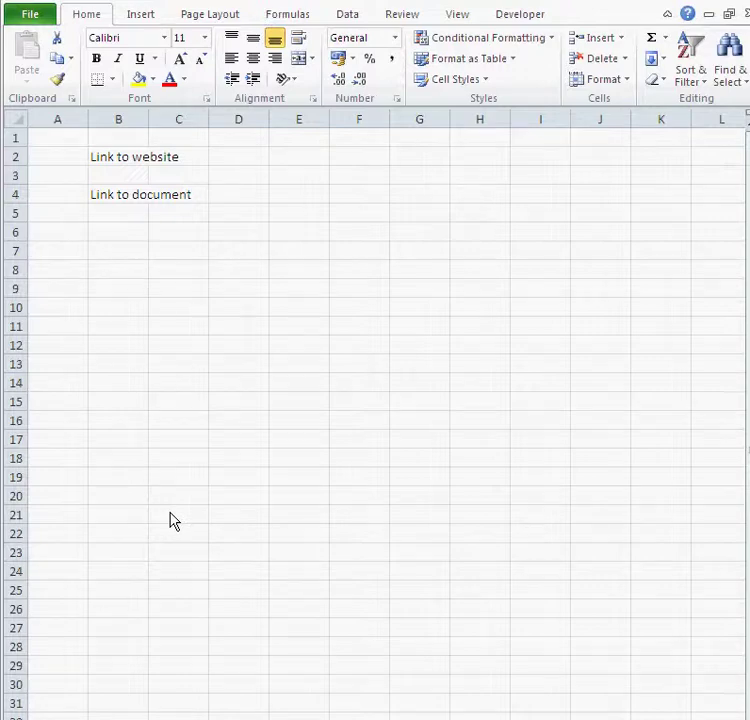
pyautogui.click(102, 163)
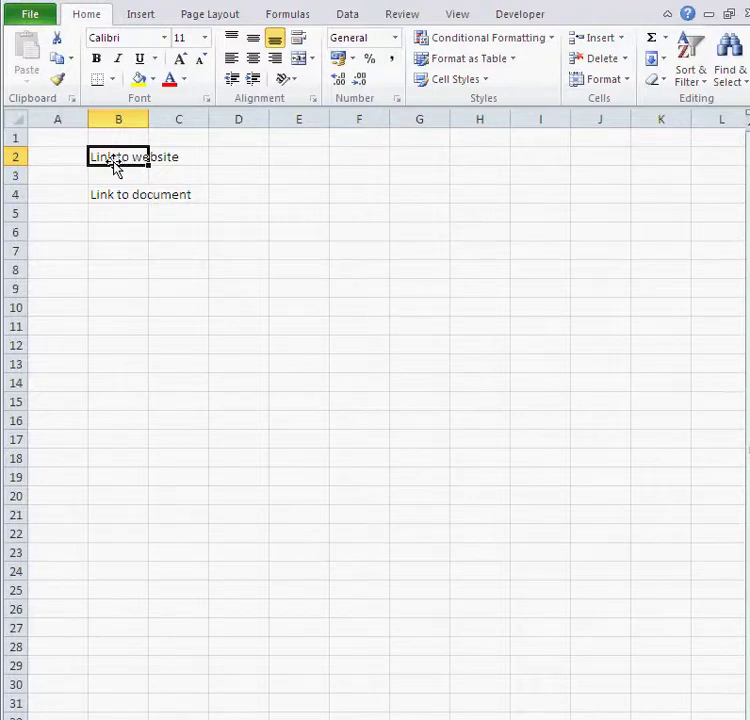
pyautogui.click(139, 16)
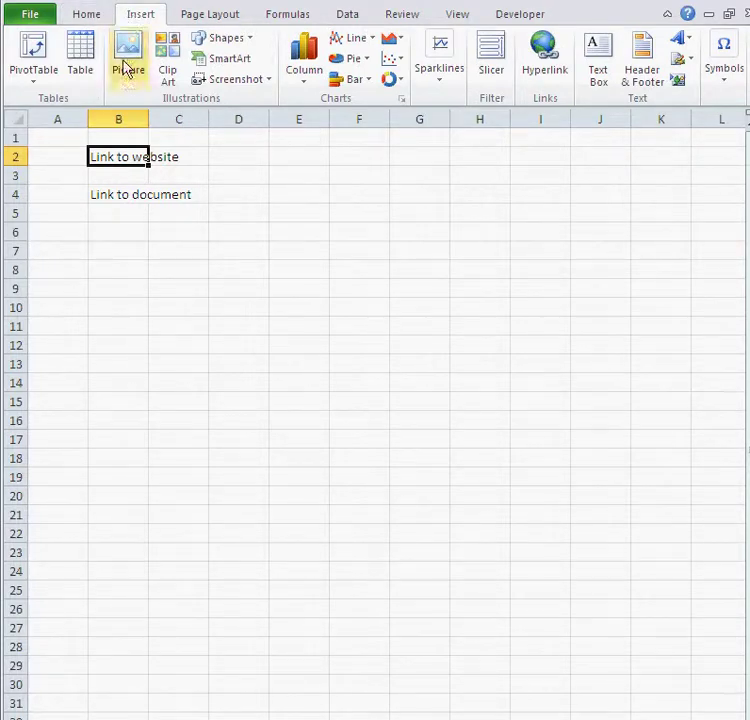
pyautogui.click(544, 72)
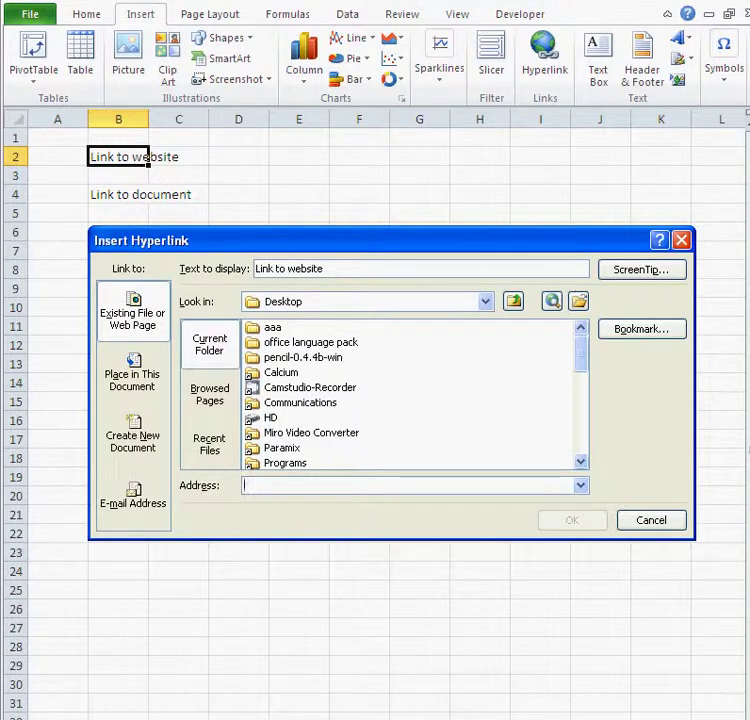
pyautogui.write('htt')
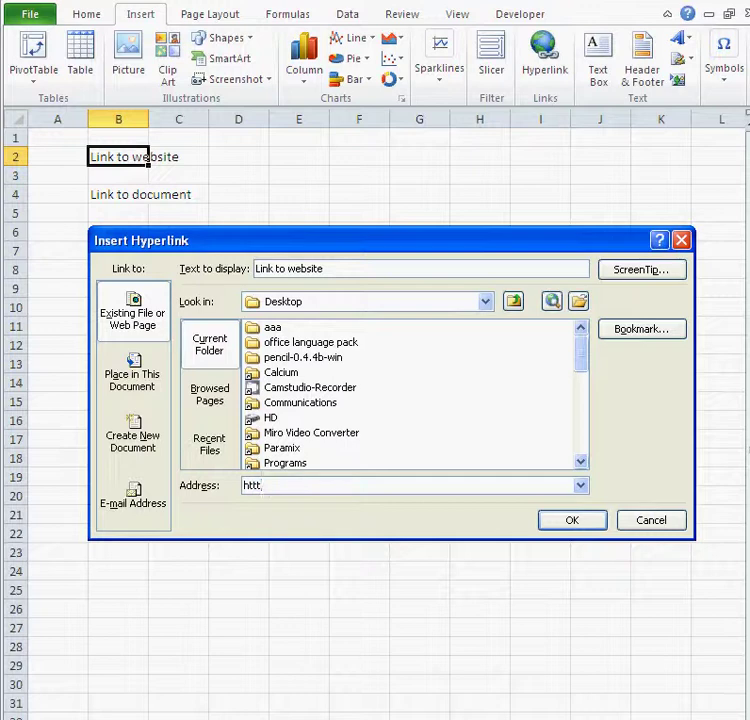
pyautogui.write('tp://www.')
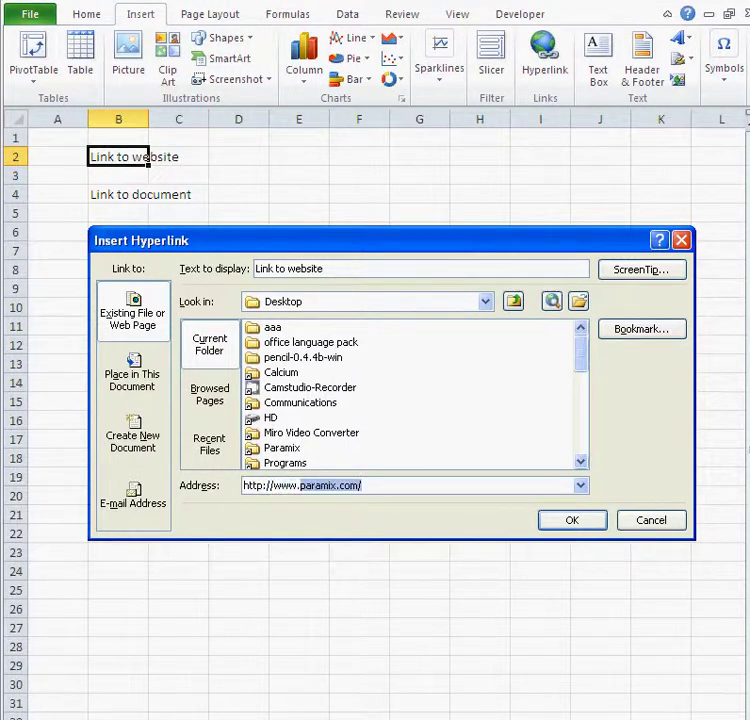
pyautogui.write('google.com/')
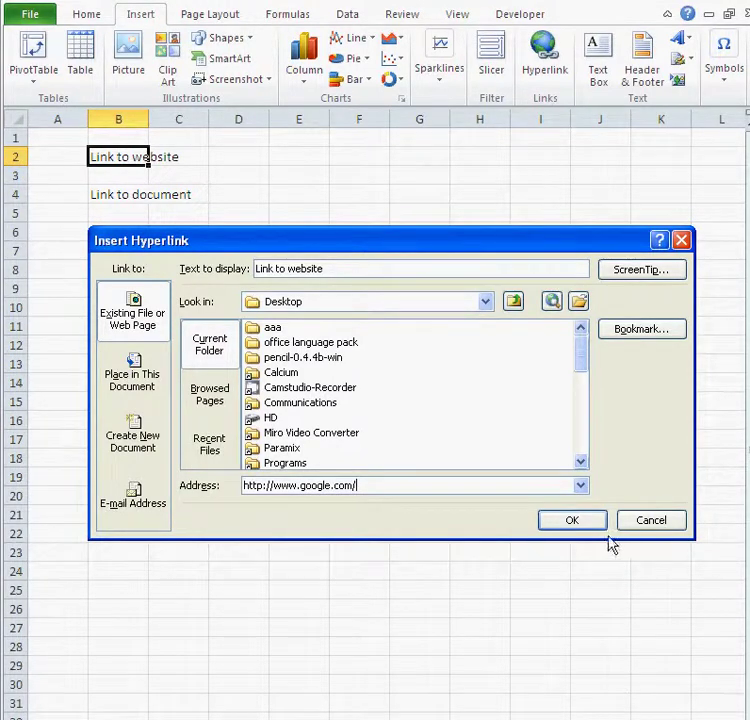
pyautogui.click(570, 520)
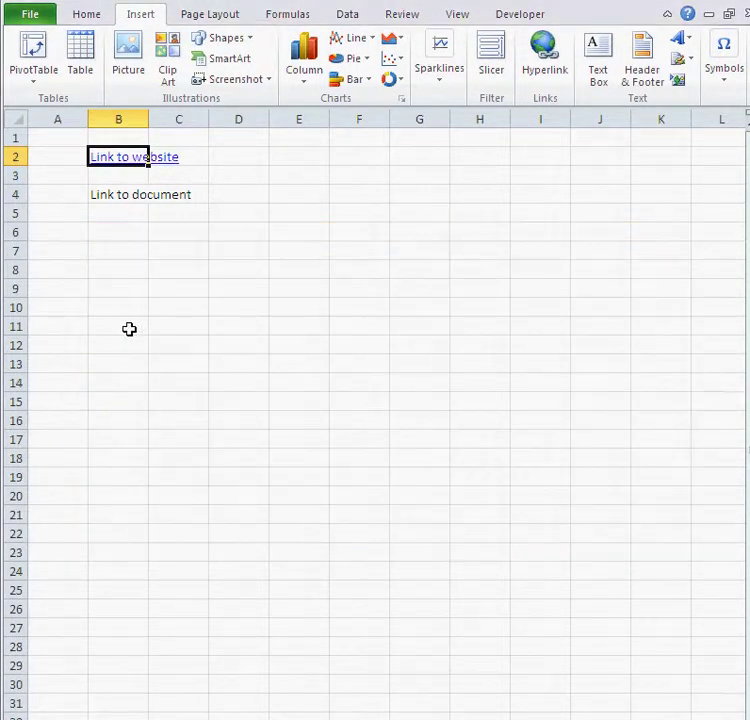
# Format the B2 website link red, bold and 14 pt, and autofit column B to fit it
pyautogui.click(129, 285)
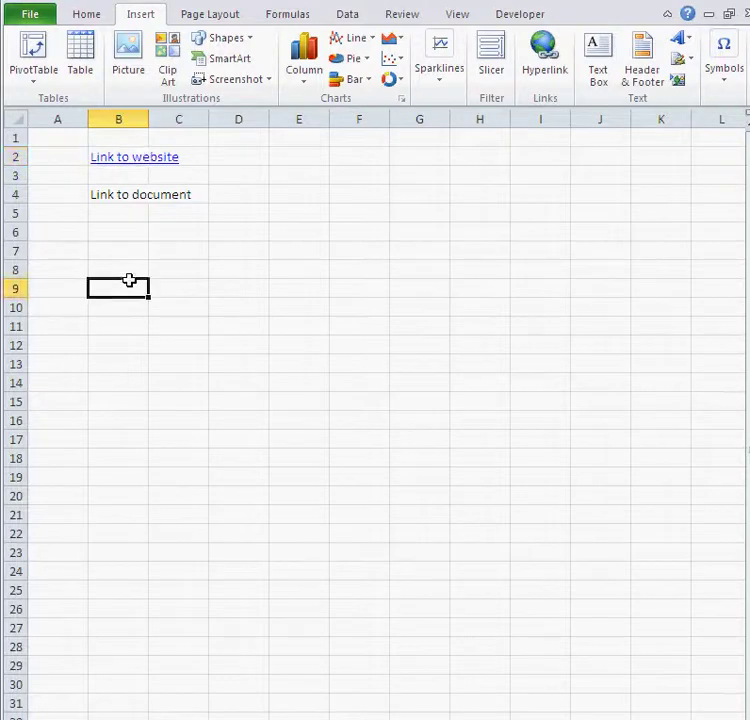
pyautogui.click(67, 156)
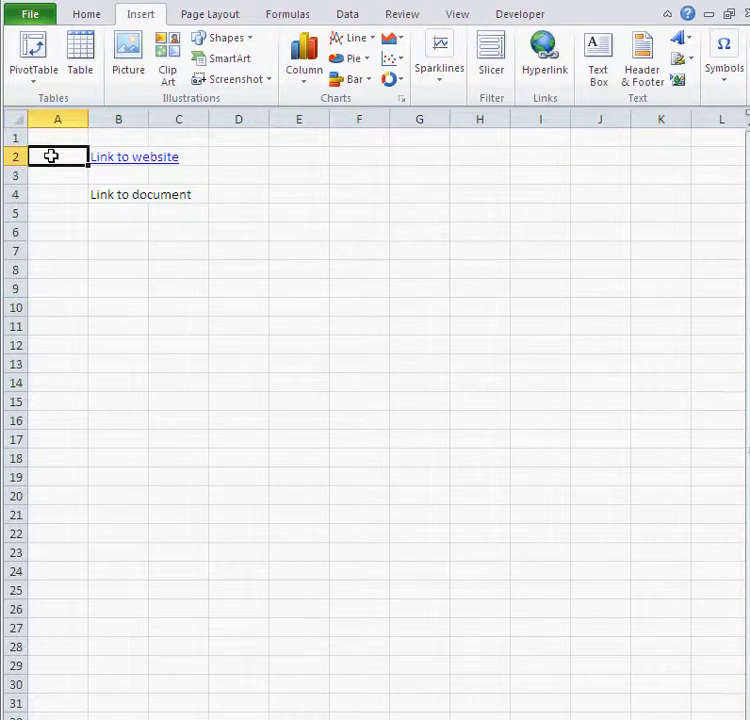
pyautogui.press('Right')
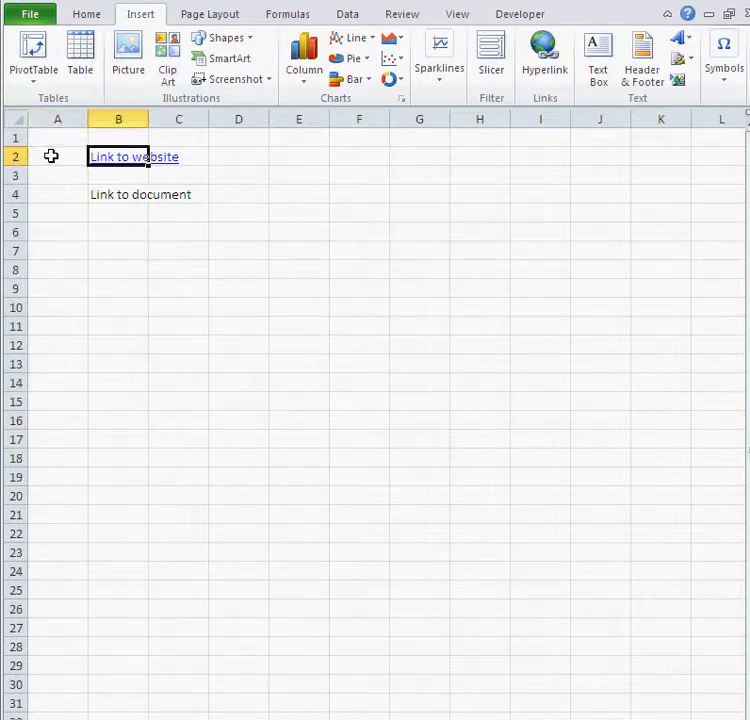
pyautogui.click(86, 16)
pyautogui.click(170, 79)
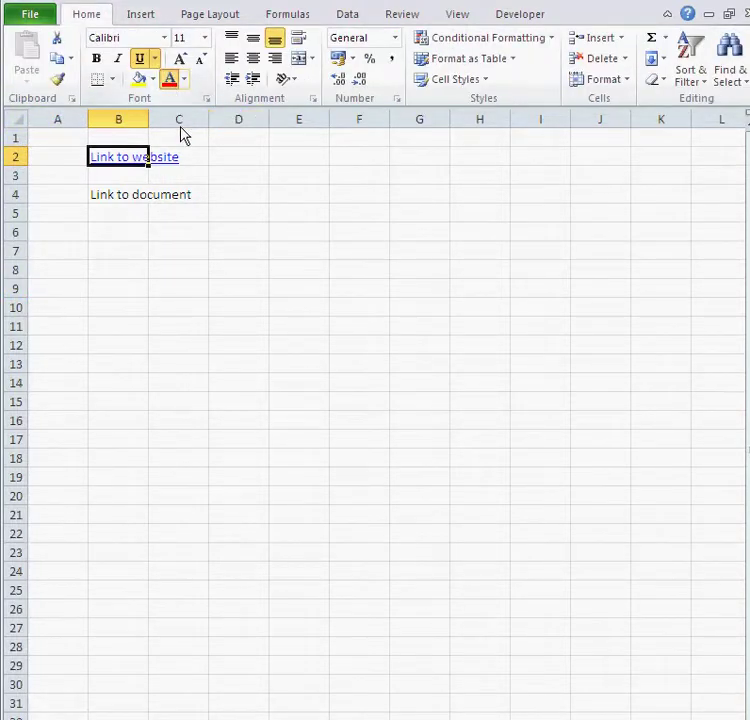
pyautogui.click(97, 59)
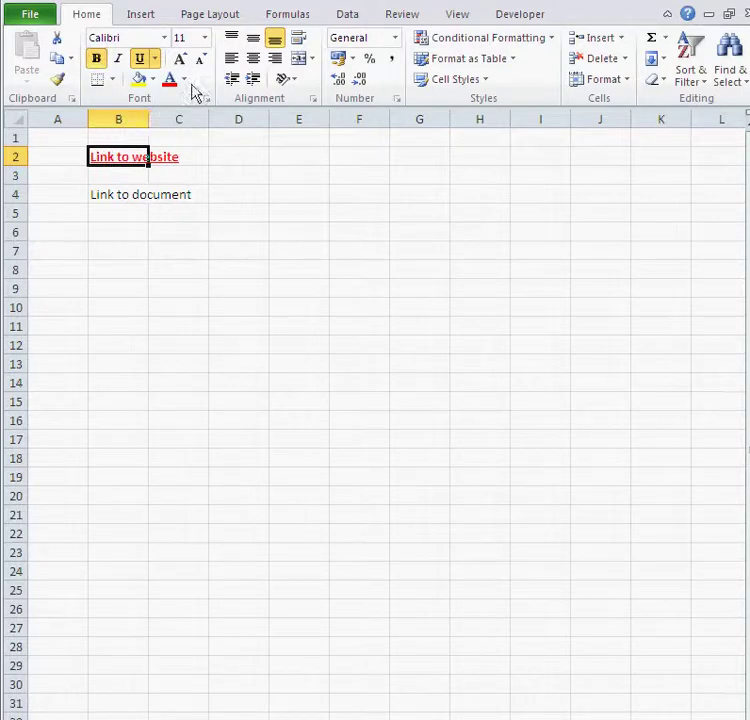
pyautogui.click(205, 38)
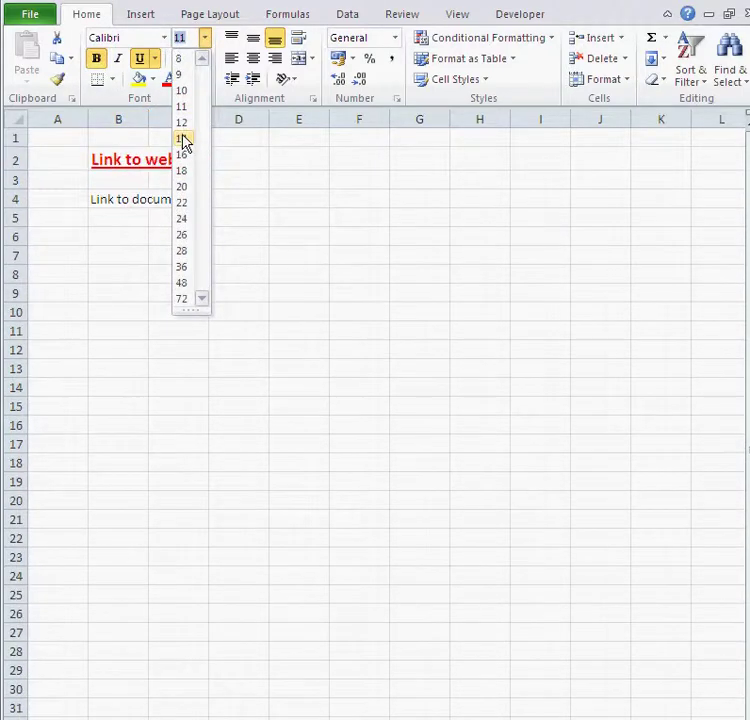
pyautogui.click(182, 139)
pyautogui.doubleClick(149, 119)
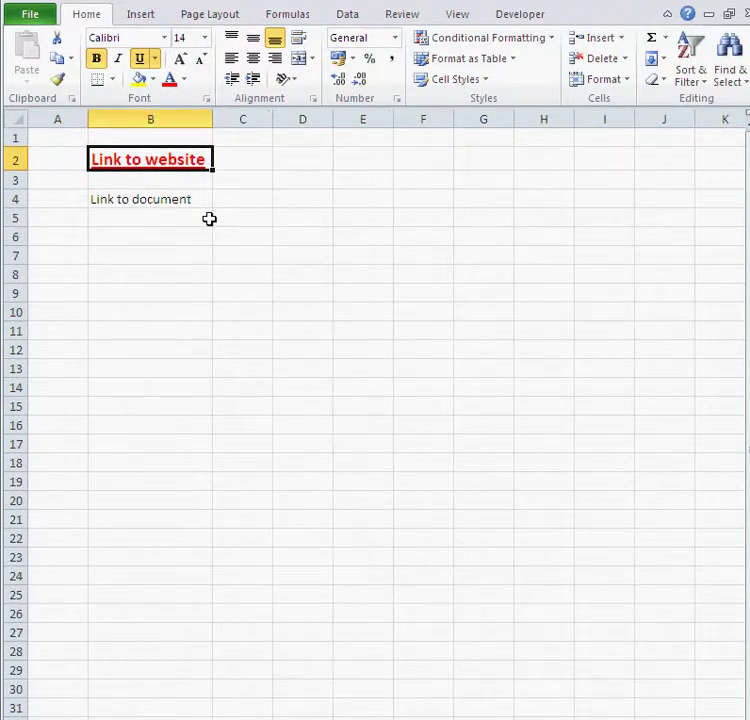
pyautogui.click(190, 236)
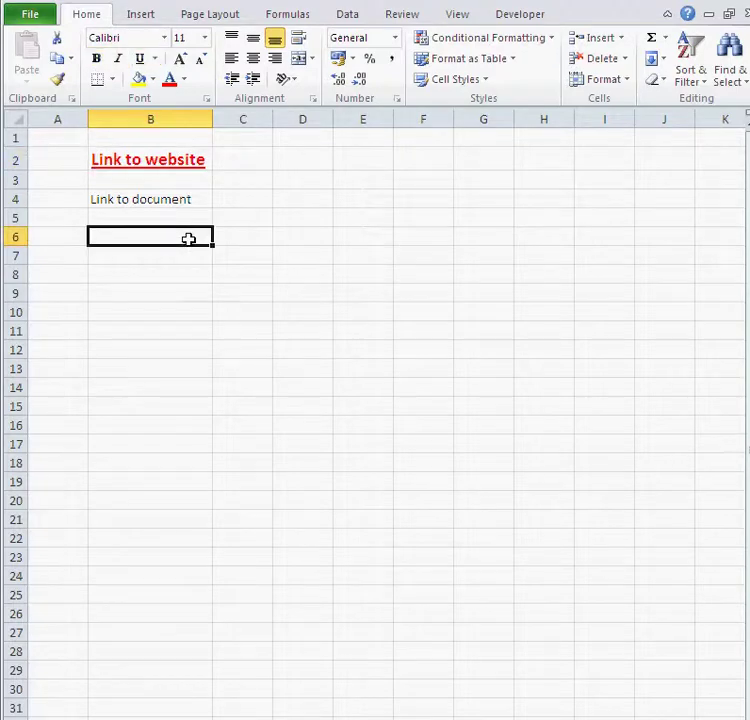
pyautogui.click(168, 166)
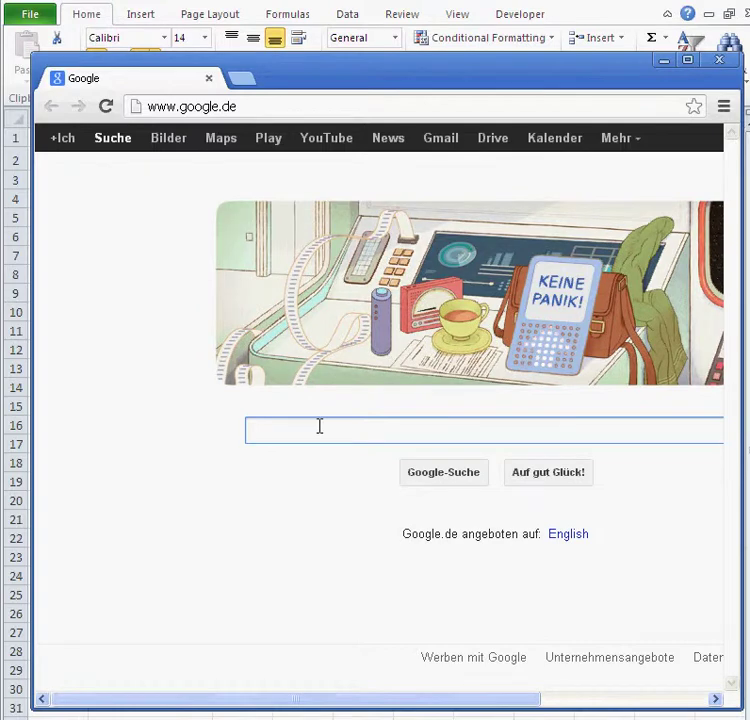
pyautogui.click(720, 62)
pyautogui.click(147, 201)
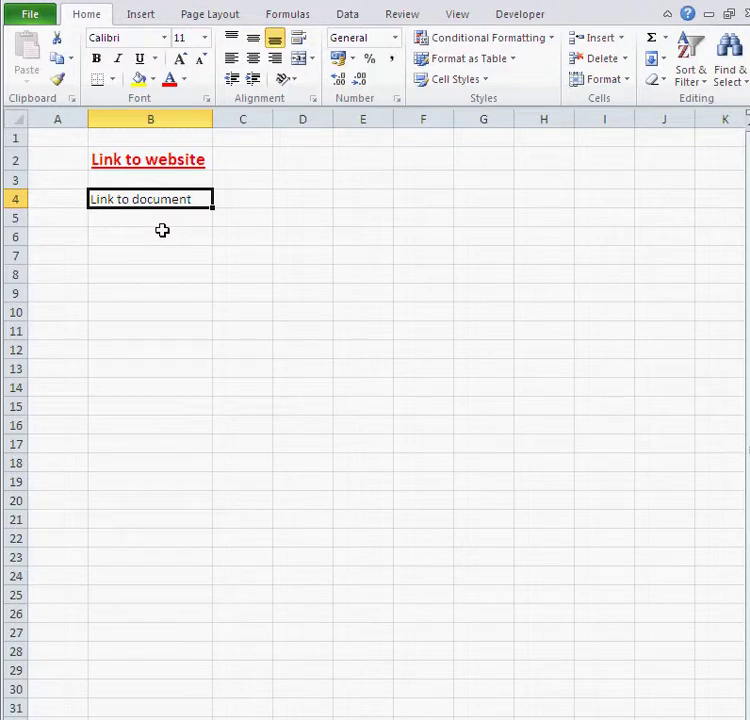
# Hyperlink 'Link to document' in B4 to sample_document in the Desktop's aaa folder
pyautogui.click(140, 15)
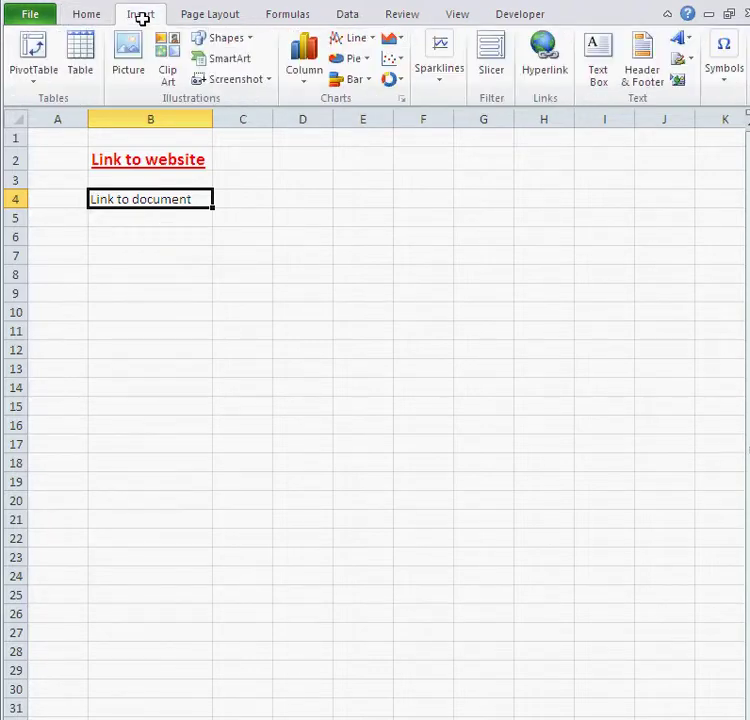
pyautogui.click(540, 68)
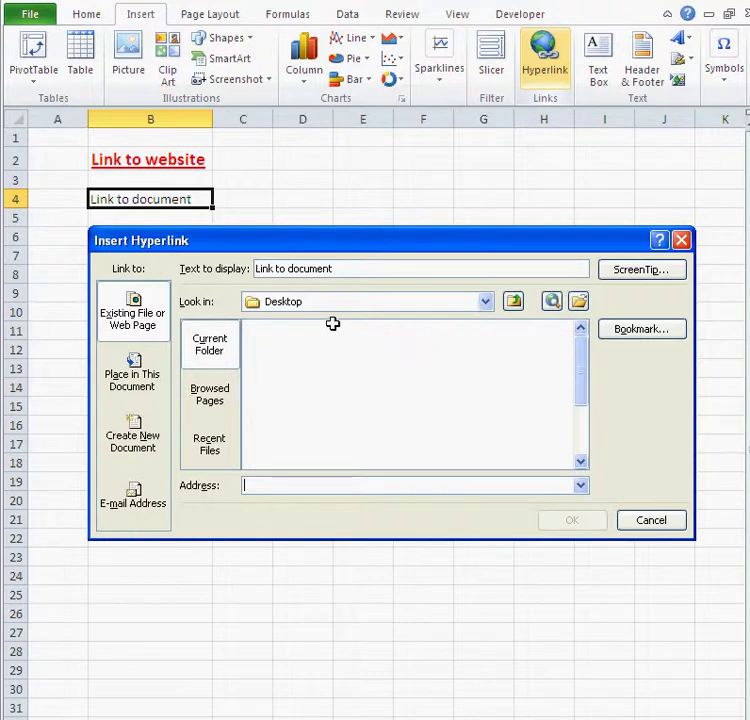
pyautogui.click(486, 301)
pyautogui.click(485, 301)
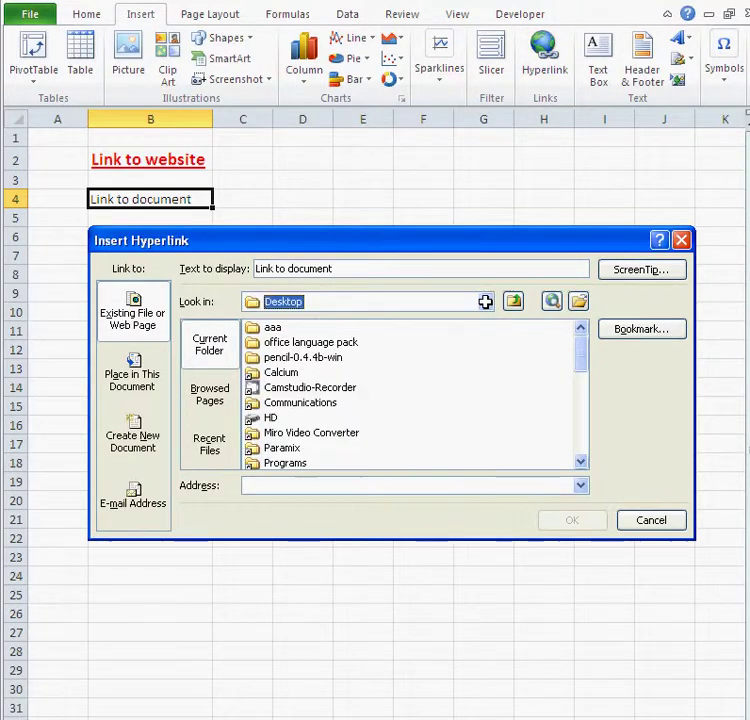
pyautogui.click(272, 327)
pyautogui.doubleClick(271, 328)
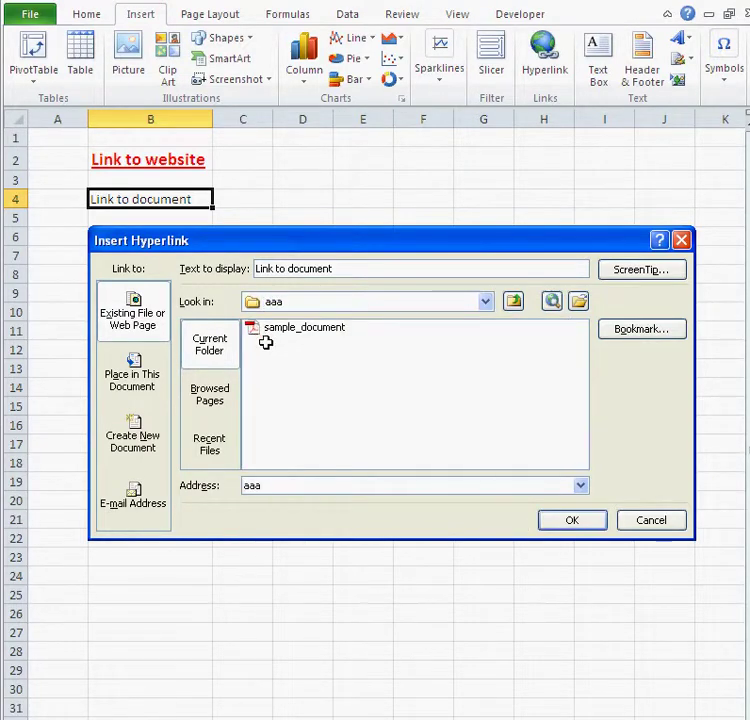
pyautogui.click(255, 327)
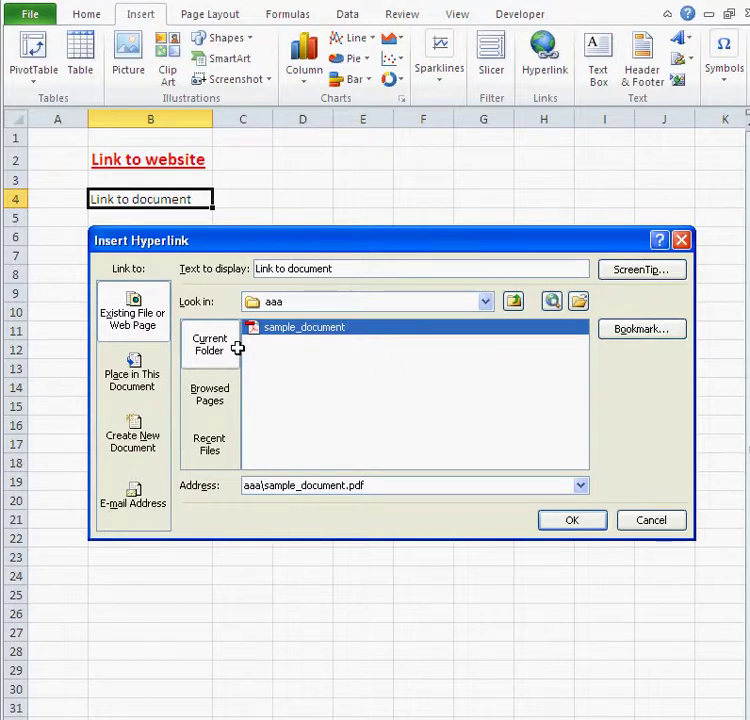
pyautogui.click(561, 519)
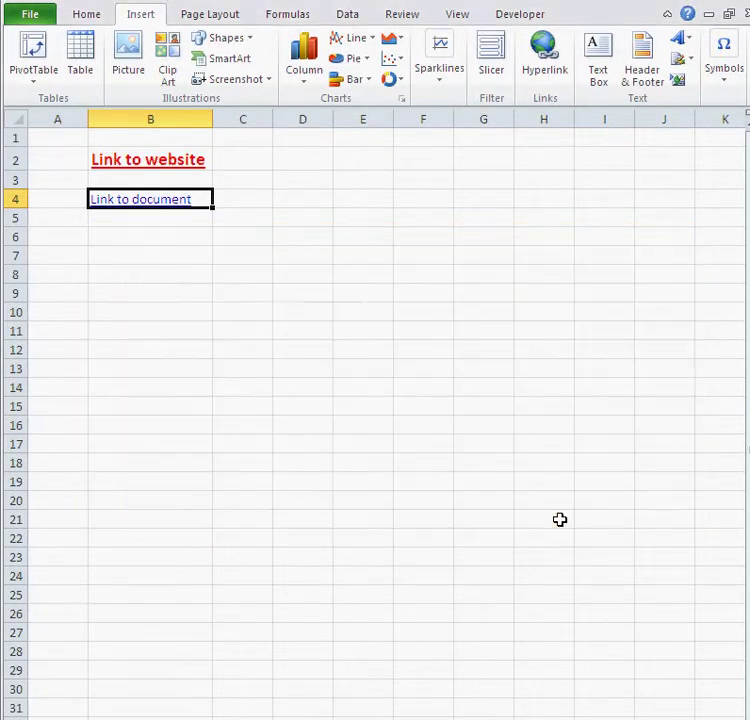
# Copy B2's red, bold 14 pt formatting onto 'Link to document' in B4 with Format Painter
pyautogui.click(263, 418)
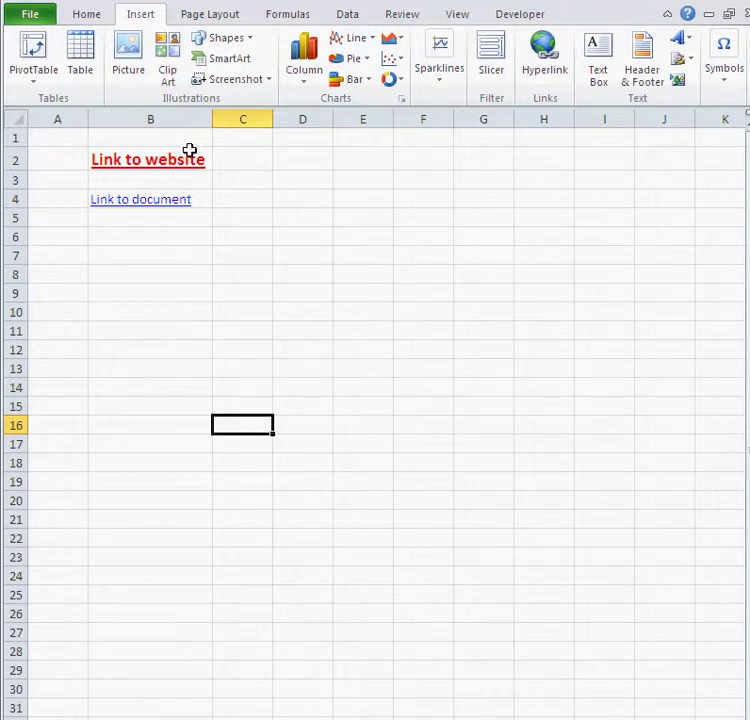
pyautogui.click(69, 162)
pyautogui.press('Right')
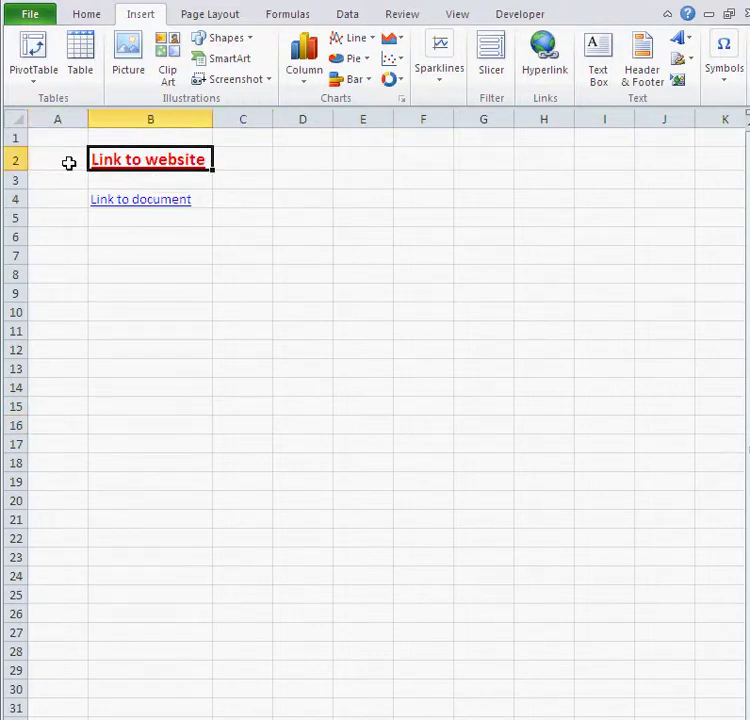
pyautogui.click(80, 15)
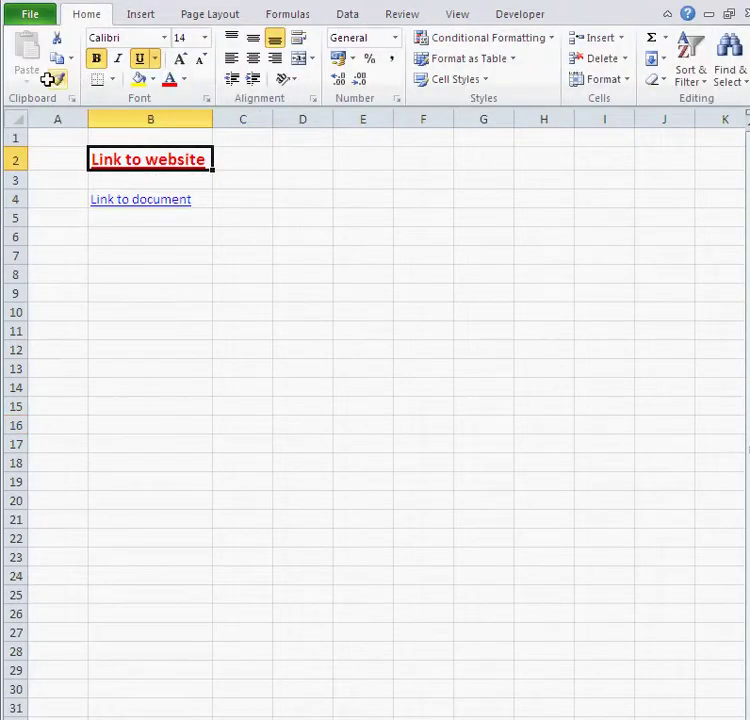
pyautogui.click(57, 80)
pyautogui.click(117, 200)
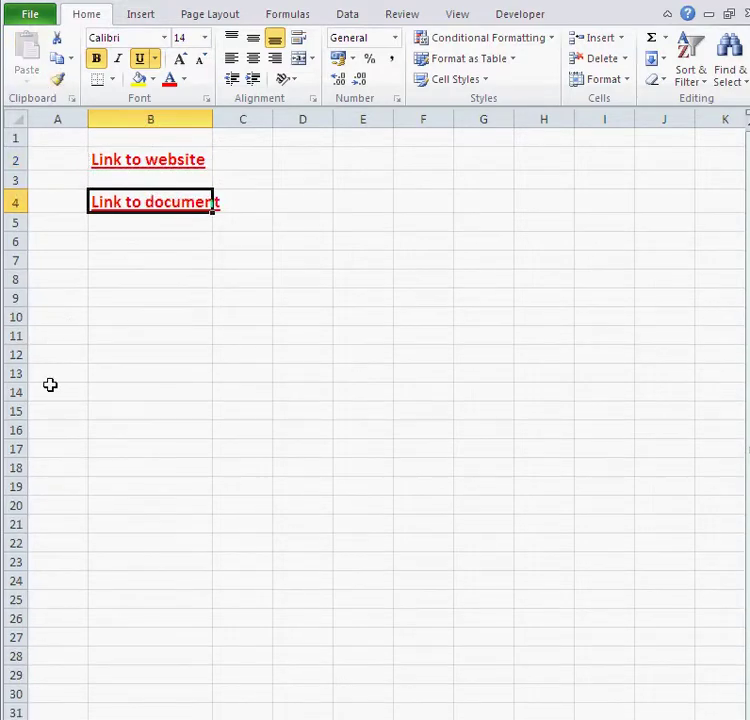
# Autofit column B to the document link and open sample_document.pdf through it
pyautogui.click(172, 316)
pyautogui.doubleClick(212, 117)
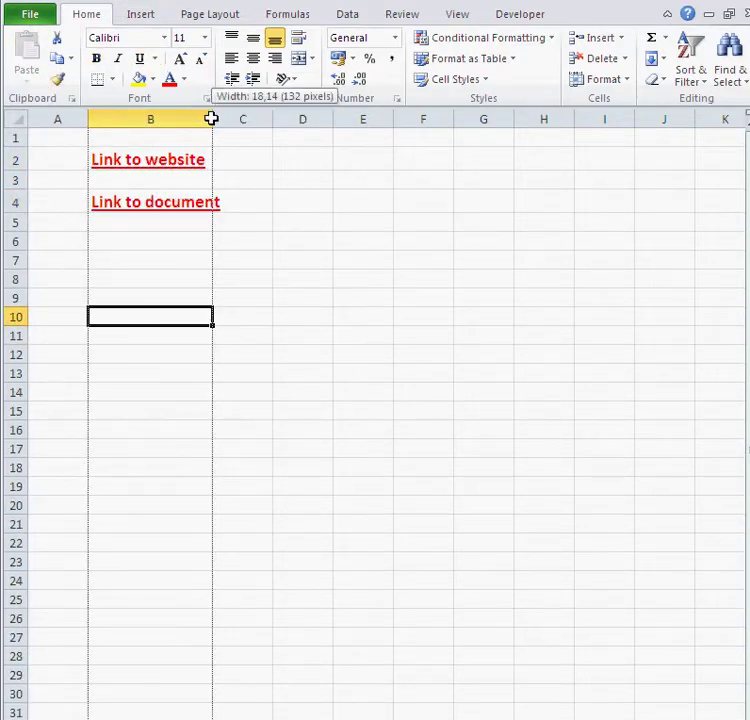
pyautogui.click(167, 204)
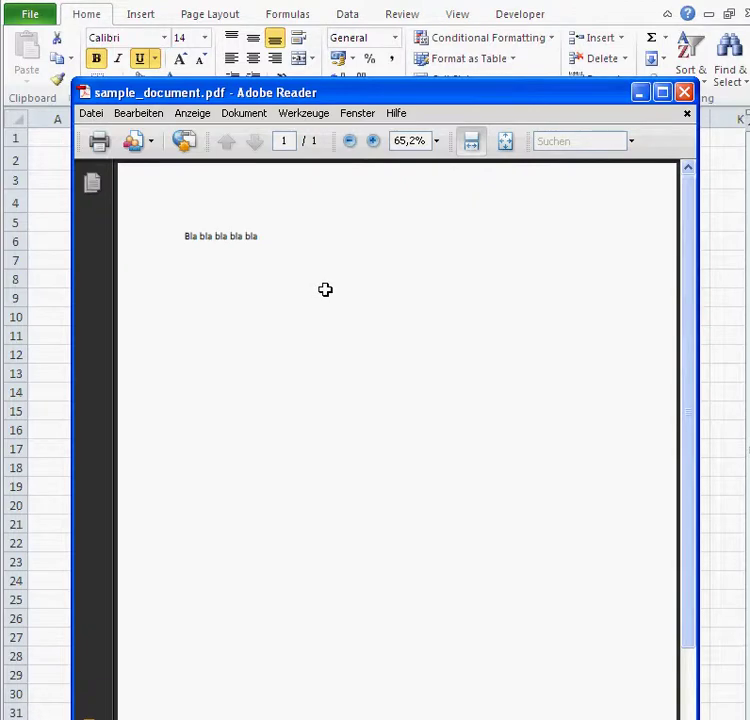
# Close the sample_document.pdf window in Adobe Reader
pyautogui.click(683, 92)
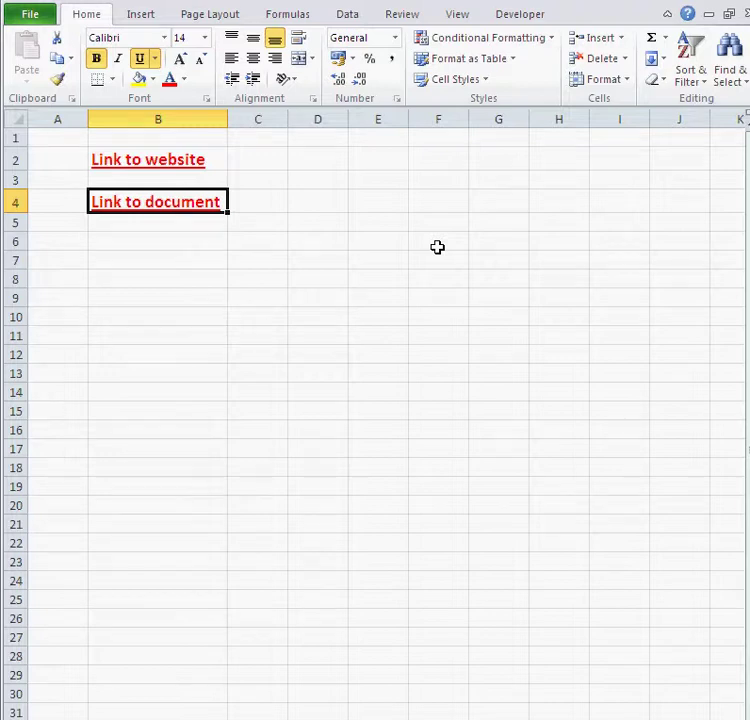
# Enter the headers Item, Cost, Receipt in E5:G5
pyautogui.moveTo(363, 218); pyautogui.dragTo(391, 327)
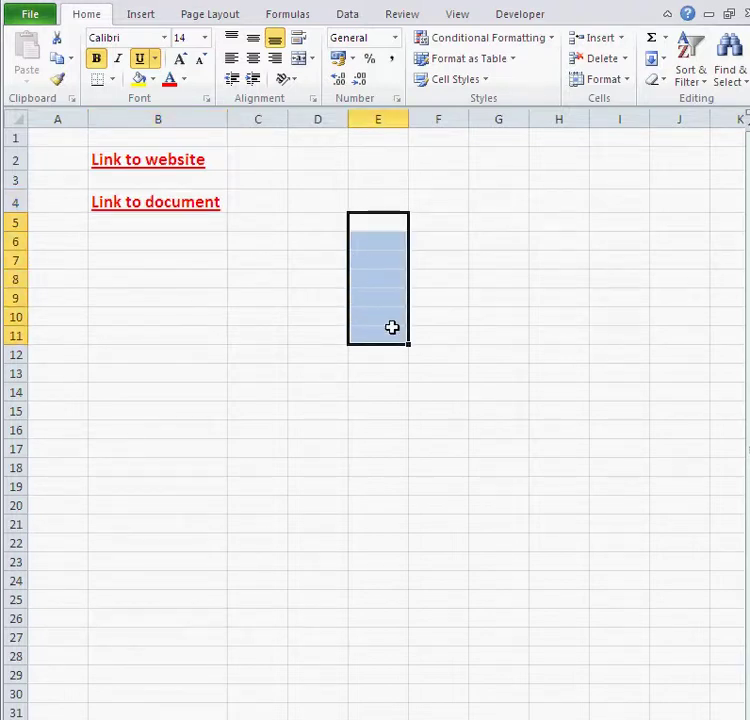
pyautogui.click(370, 221)
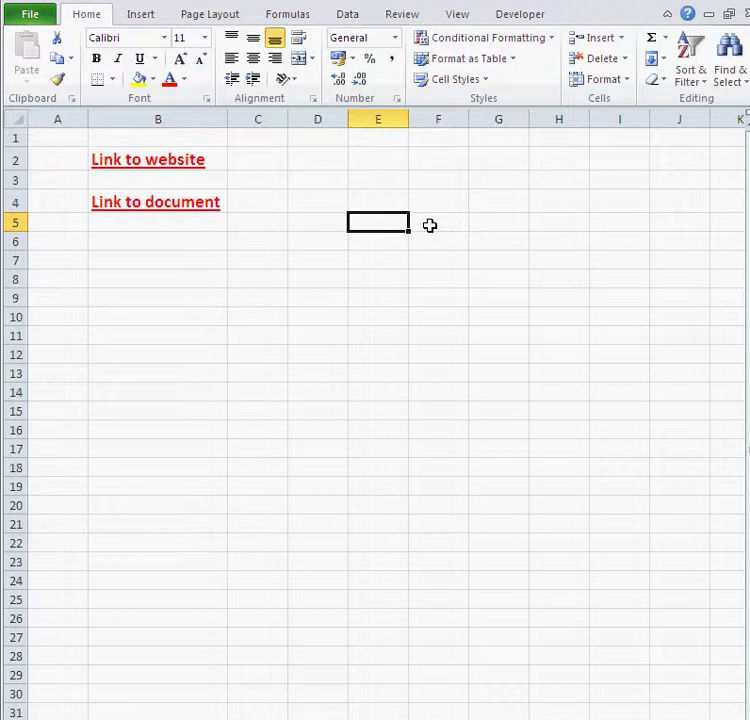
pyautogui.write('Cost')
pyautogui.press('Tab')
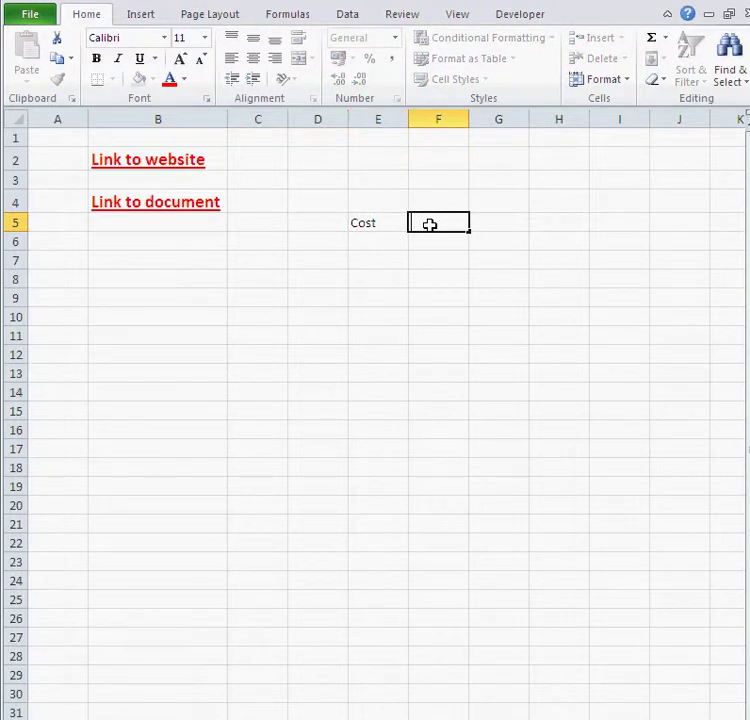
pyautogui.press('Left')
pyautogui.write('Item')
pyautogui.press('Tab')
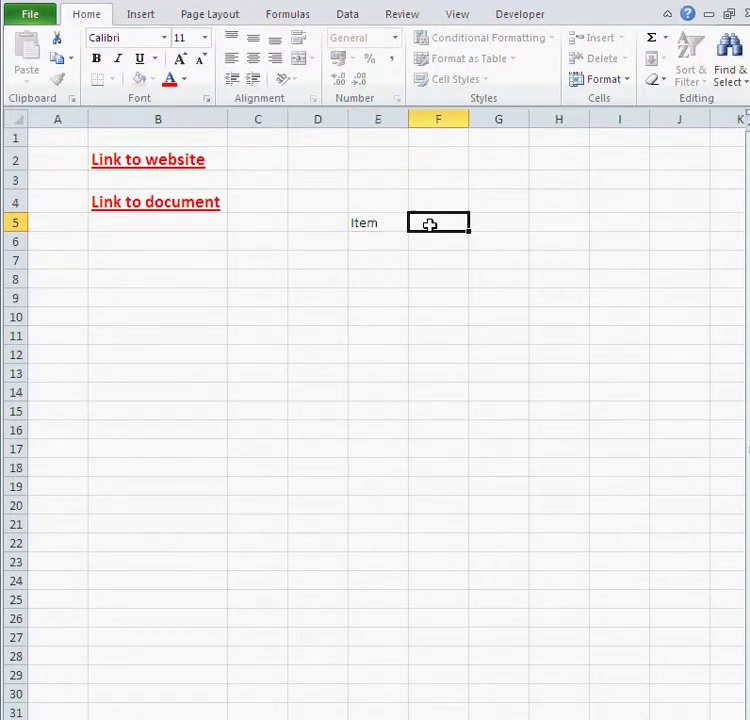
pyautogui.write('Co')
pyautogui.press('Tab')
pyautogui.write('Re')
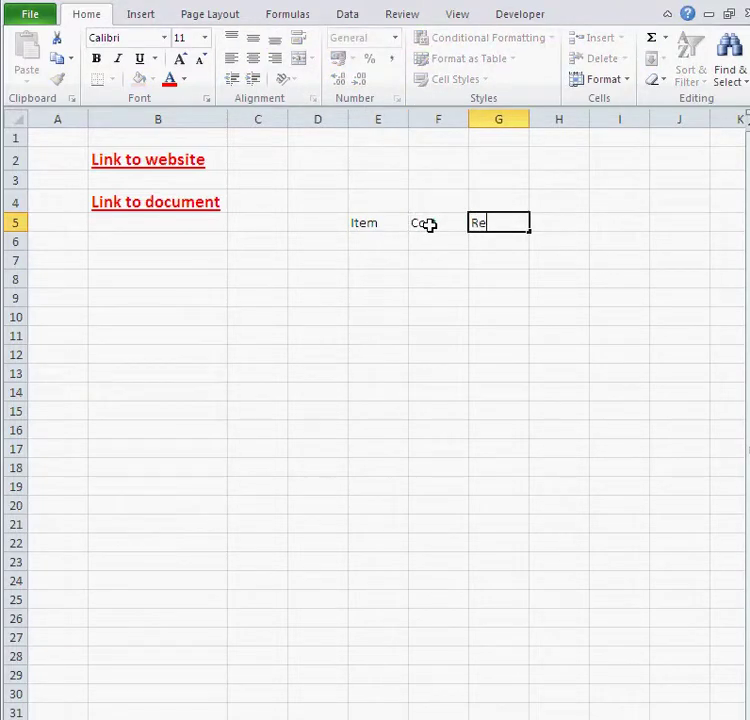
pyautogui.write('ceipt')
pyautogui.press('Return')
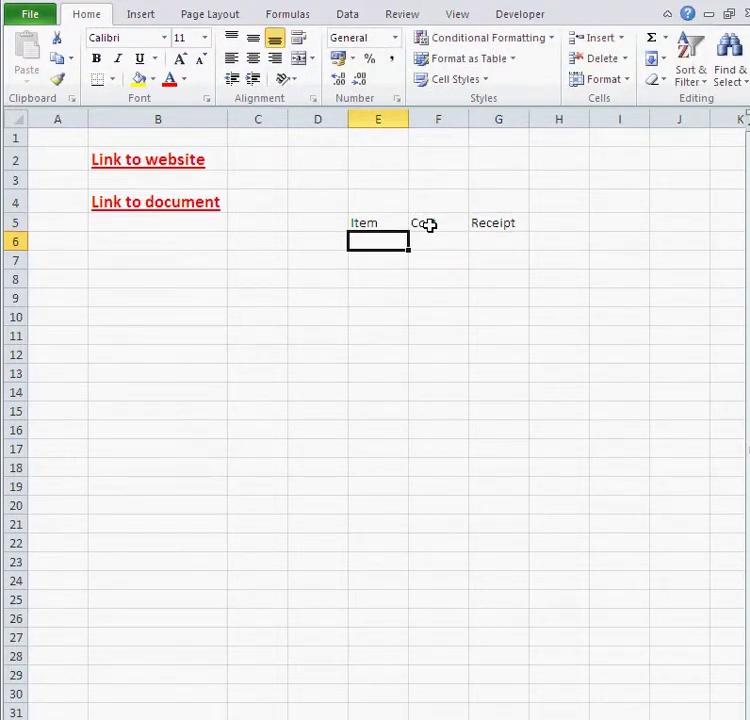
# Fill row 6 with printer, 900, link
pyautogui.write('printer')
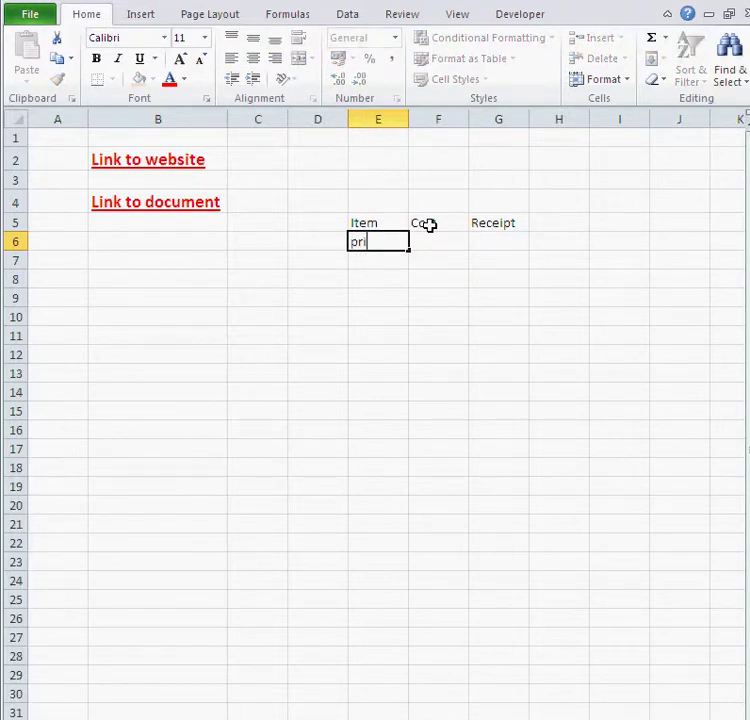
pyautogui.press('Tab')
pyautogui.write('900')
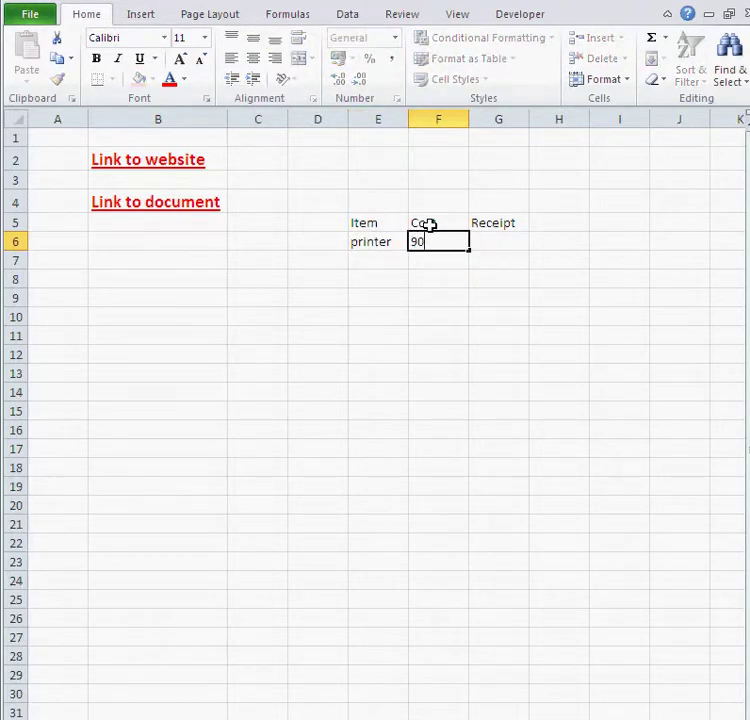
pyautogui.press('Tab')
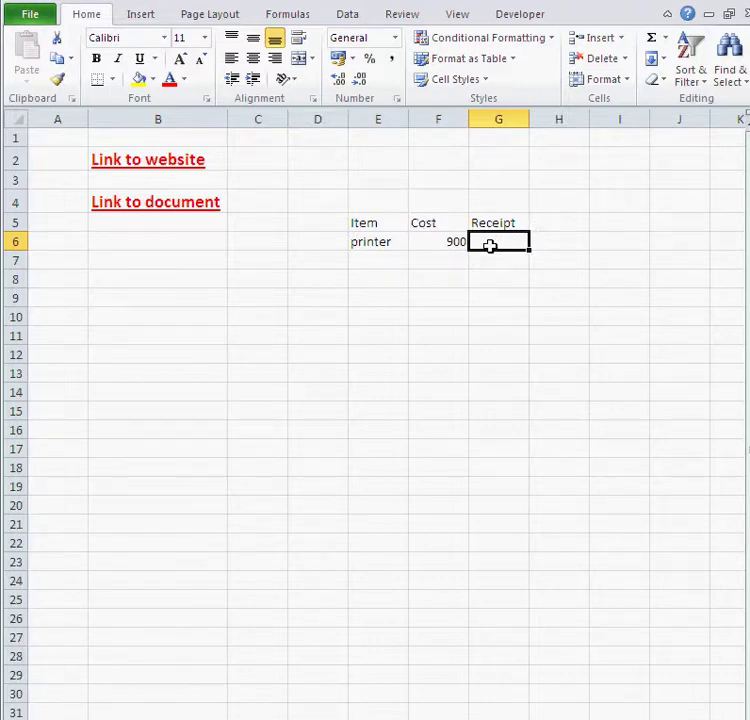
pyautogui.write('link')
pyautogui.press('Return')
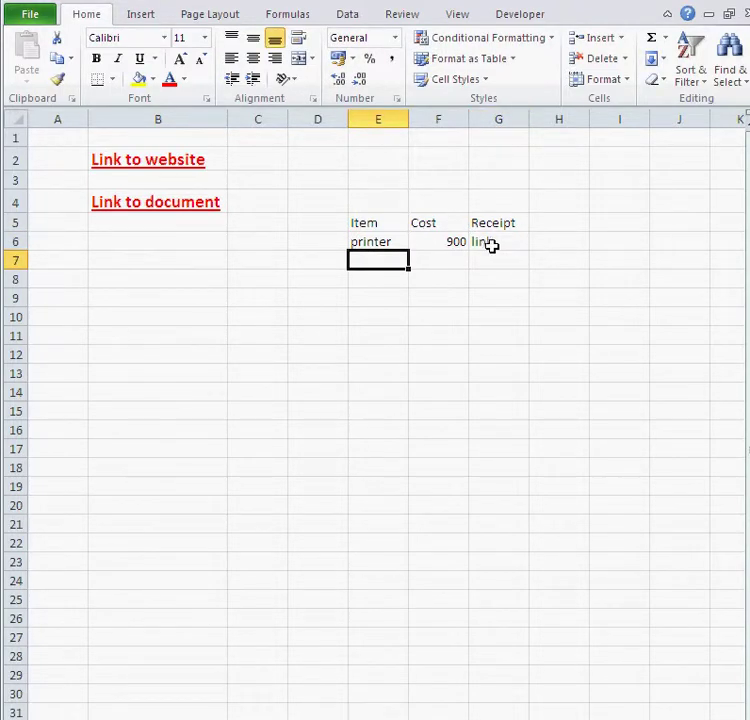
pyautogui.click(492, 246)
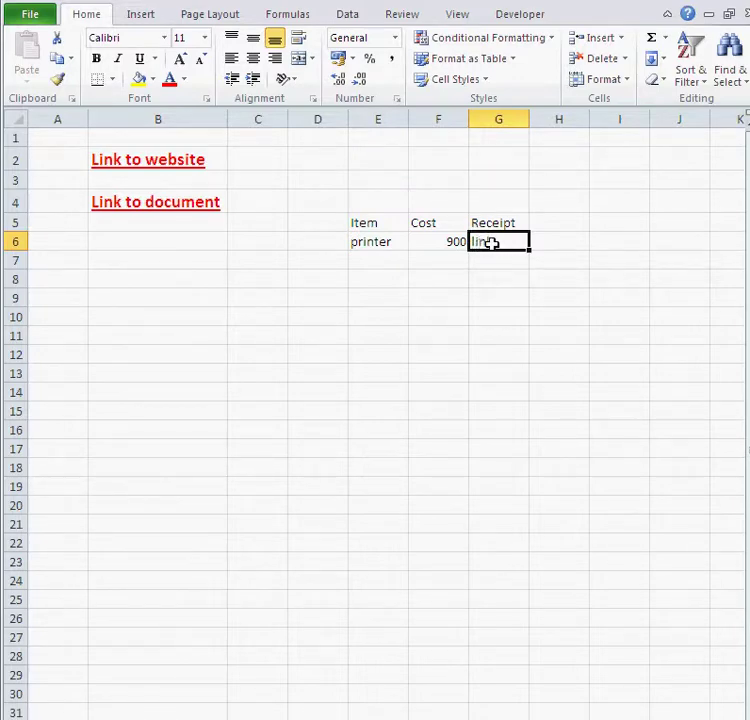
# Fill row 7 with computer, 500, link
pyautogui.click(369, 262)
pyautogui.write('computer')
pyautogui.press('Tab')
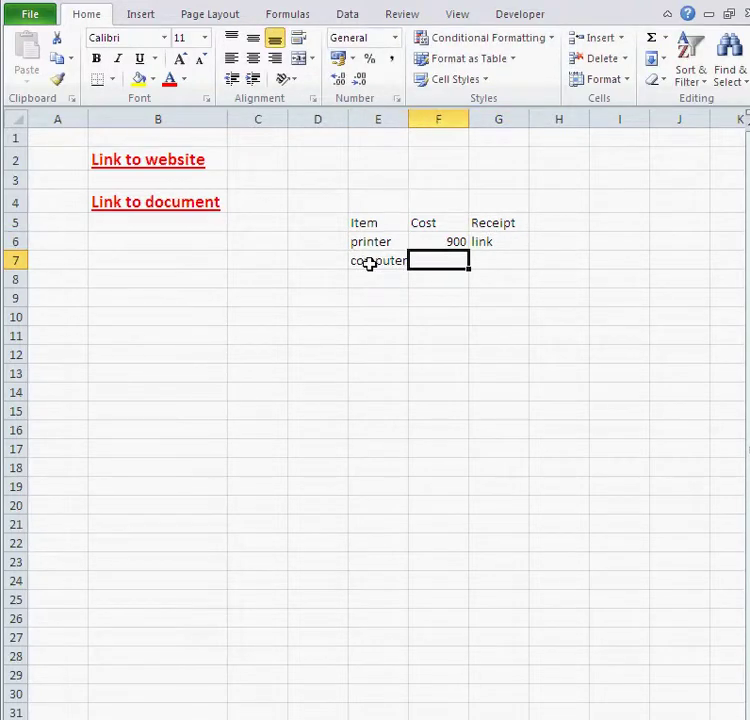
pyautogui.write('500')
pyautogui.press('Tab')
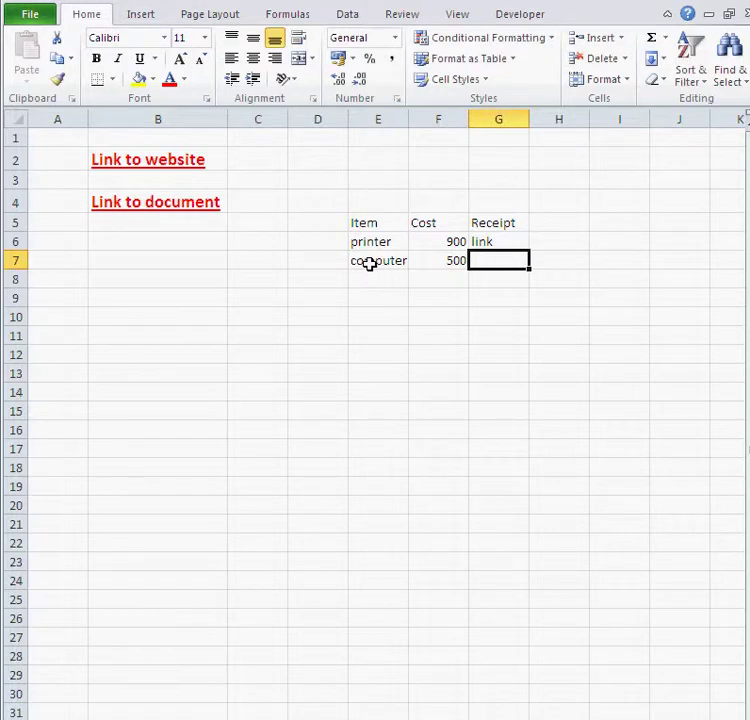
pyautogui.write('link')
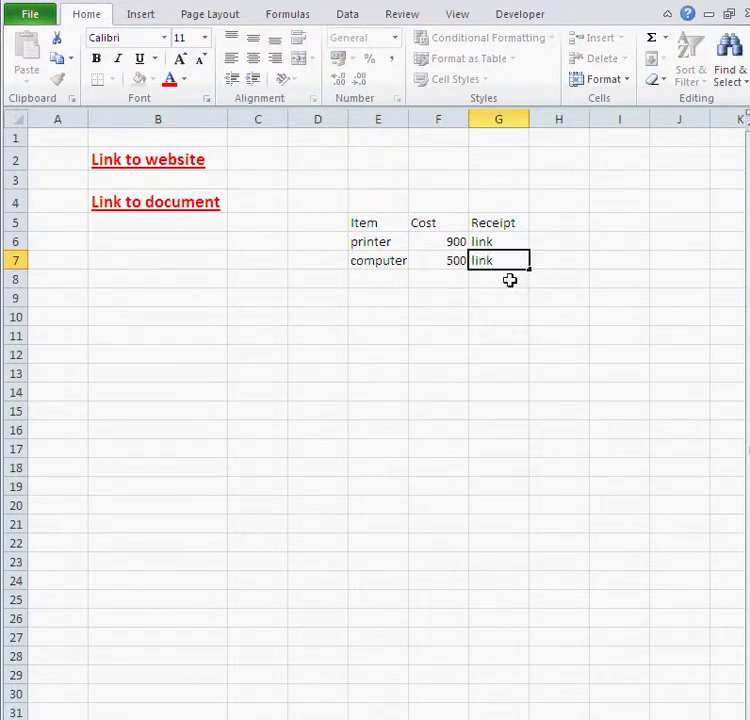
pyautogui.click(509, 279)
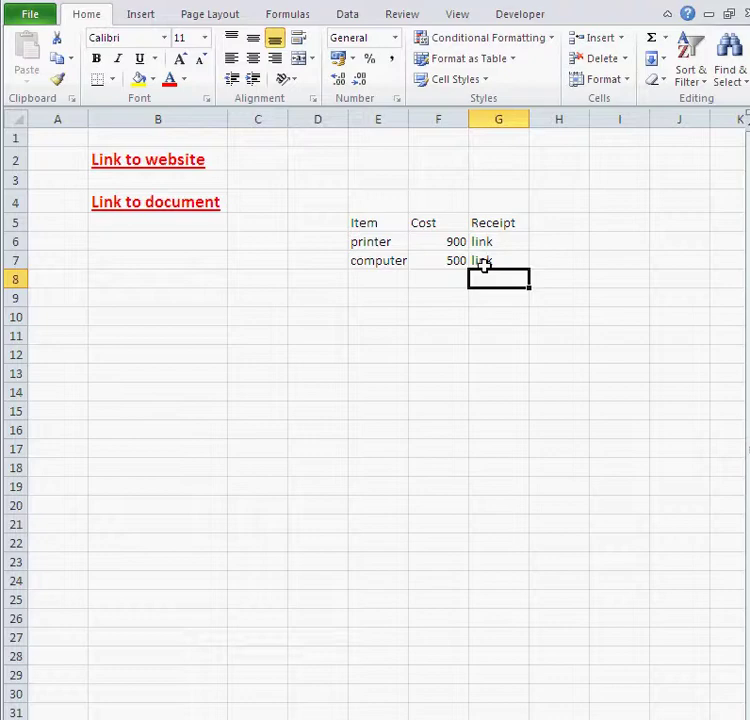
pyautogui.click(292, 330)
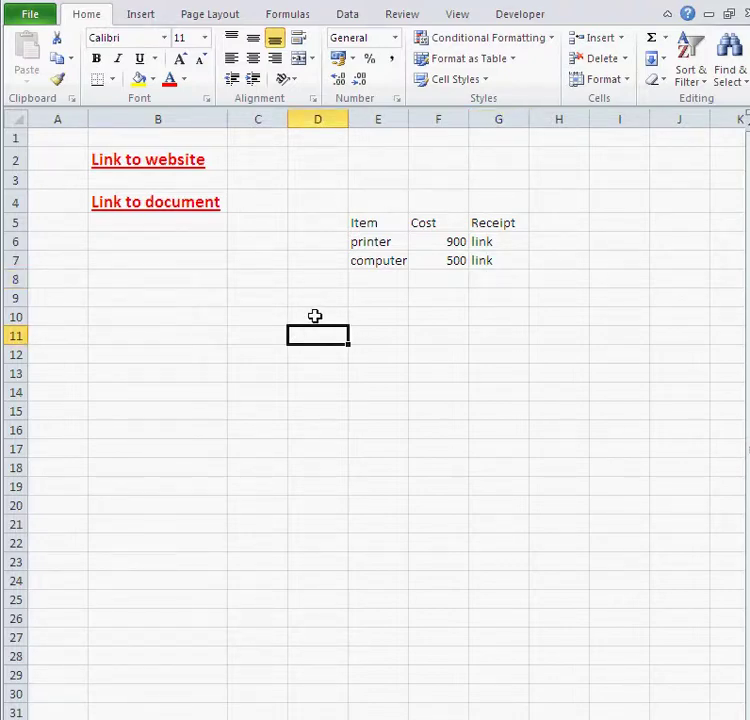
pyautogui.click(314, 316)
pyautogui.moveTo(314, 316); pyautogui.dragTo(405, 365)
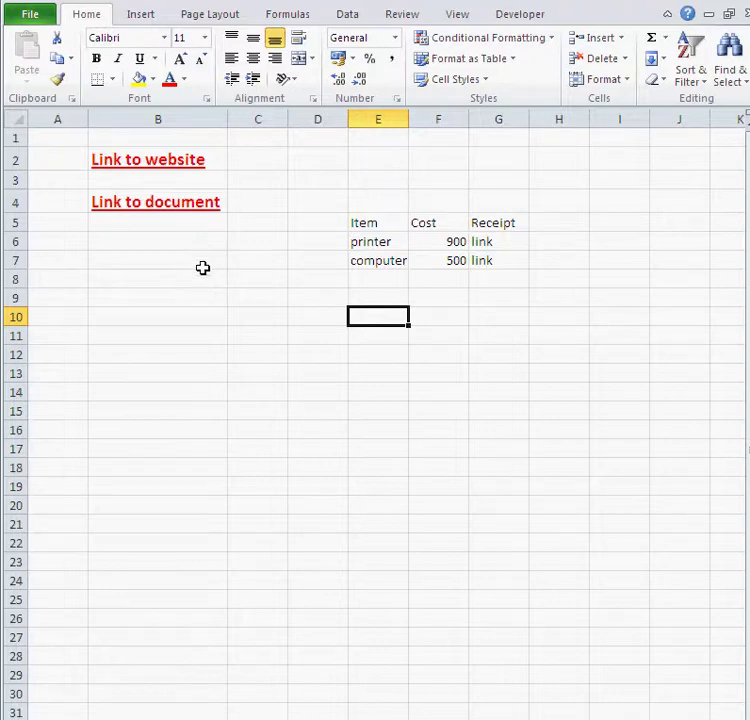
pyautogui.click(240, 161)
pyautogui.press('Left')
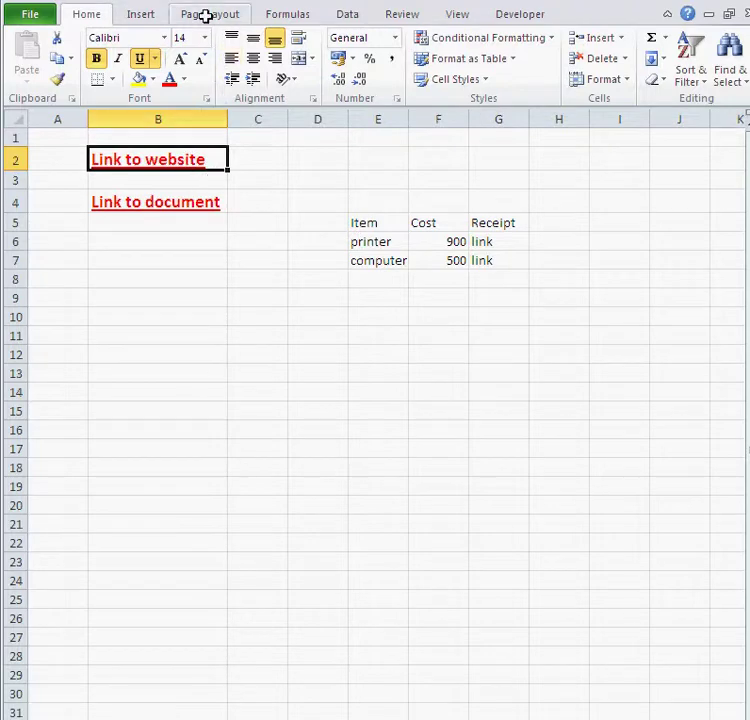
# Remove the hyperlink from 'Link to website' in B2
pyautogui.click(142, 12)
pyautogui.click(546, 69)
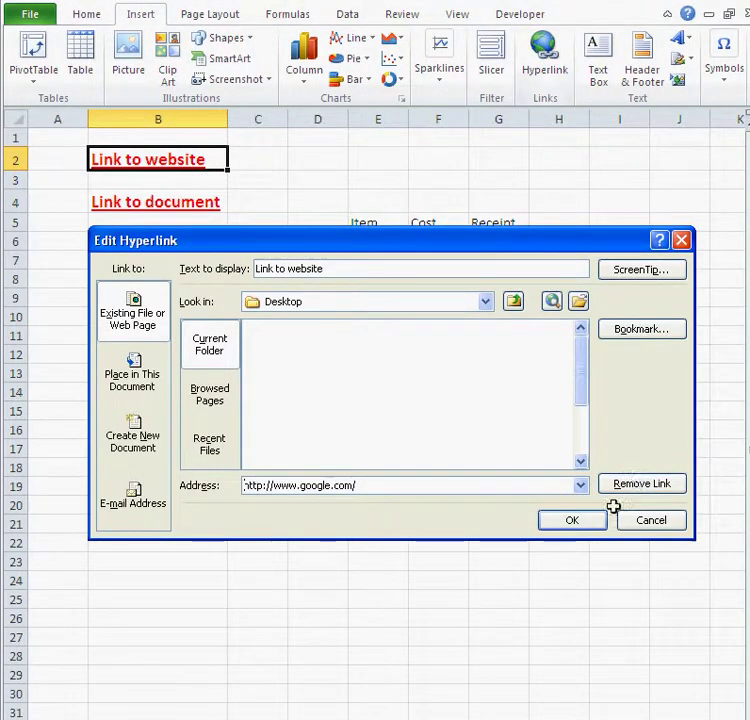
pyautogui.click(572, 524)
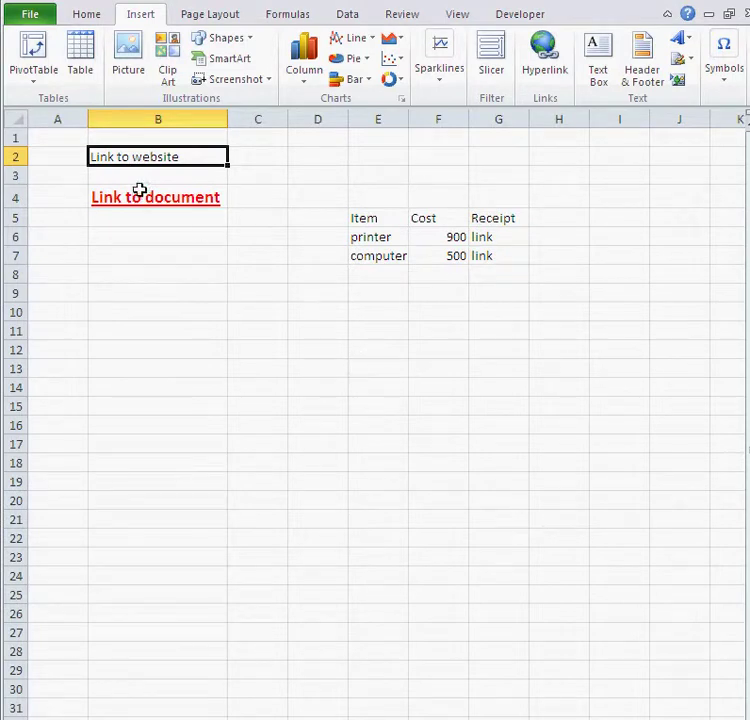
# Remove the hyperlink from 'Link to document' in B4
pyautogui.press('Down')
pyautogui.press('Down')
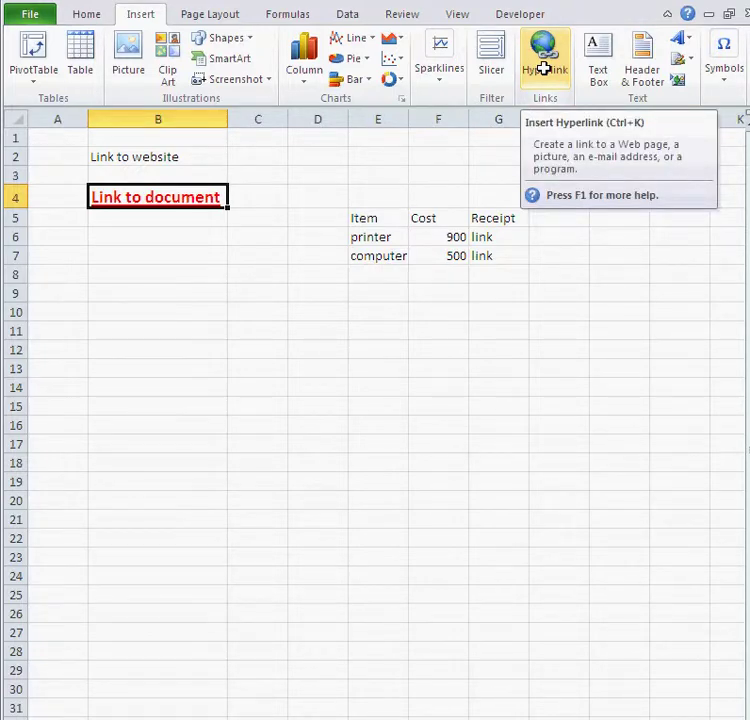
pyautogui.click(543, 68)
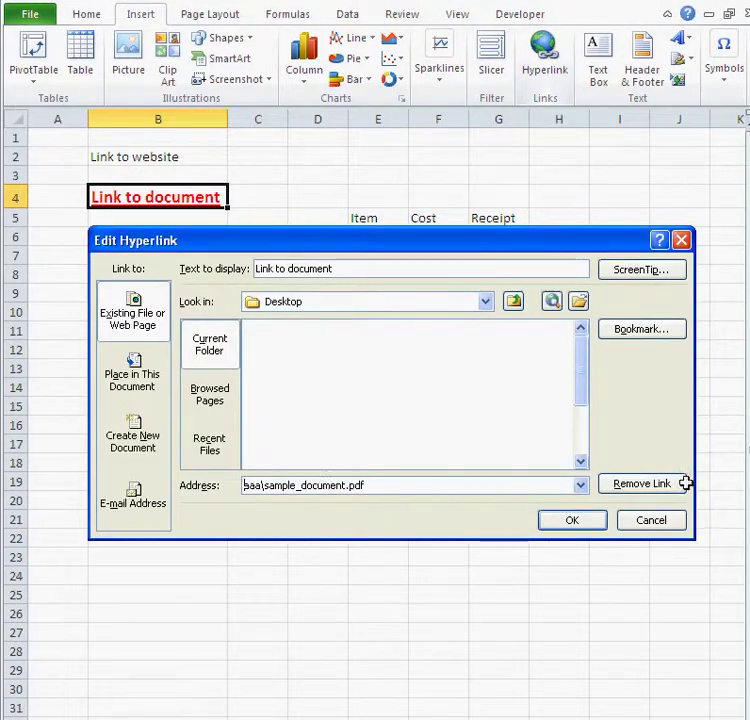
pyautogui.click(636, 484)
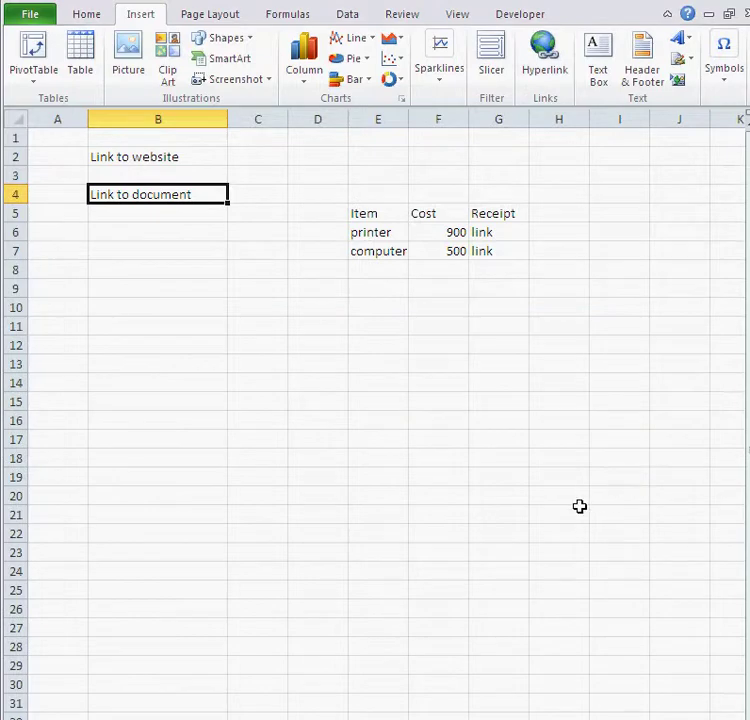
pyautogui.click(340, 368)
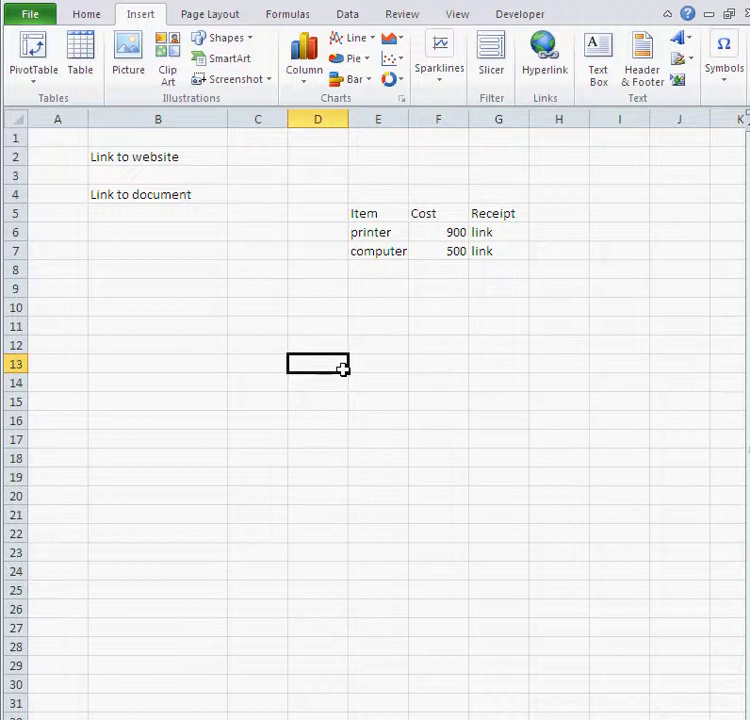
pyautogui.click(533, 52)
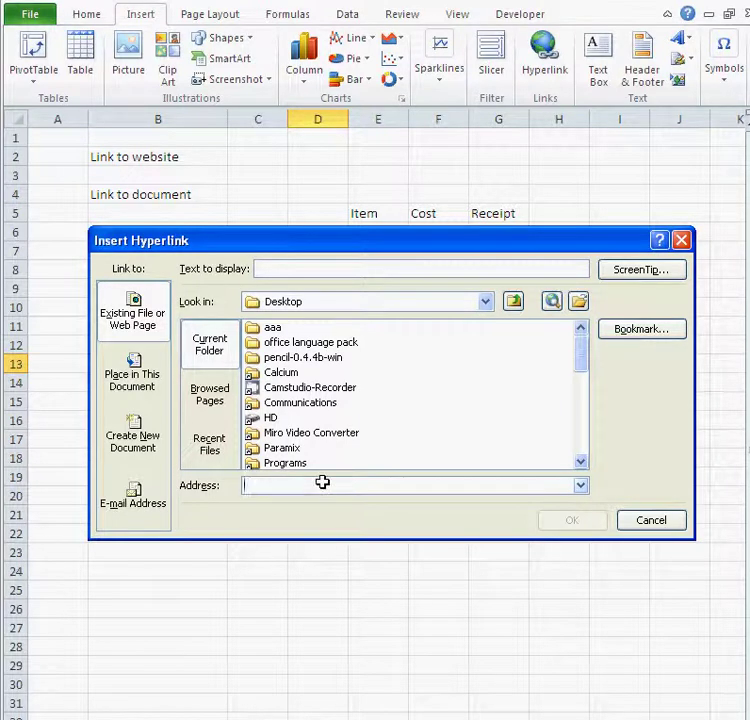
pyautogui.click(646, 518)
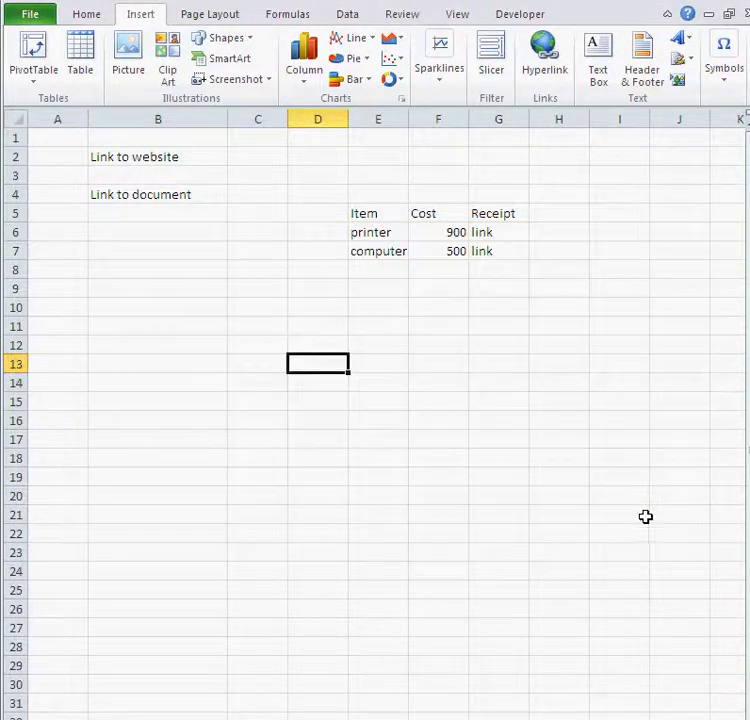